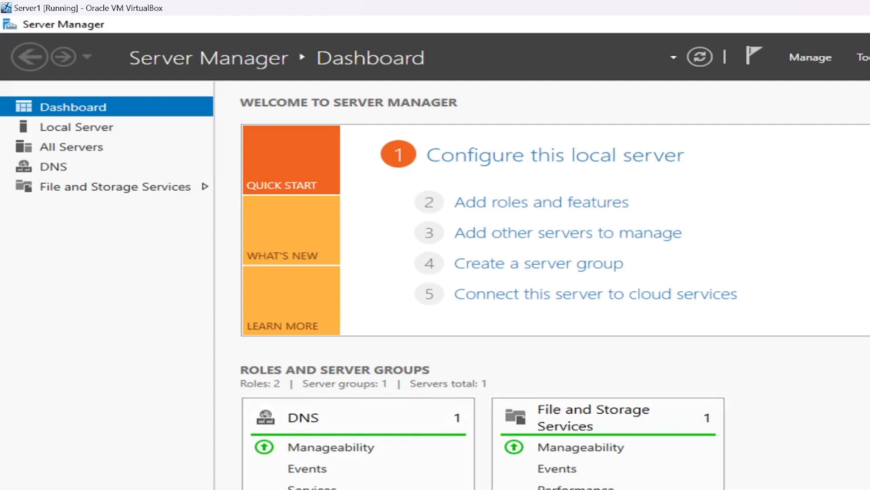
Step: Check the Ethernet adapter's static IPv4 address and DNS server settings in Network Connections, and close the network windows
{"action": "key", "text": "super"}
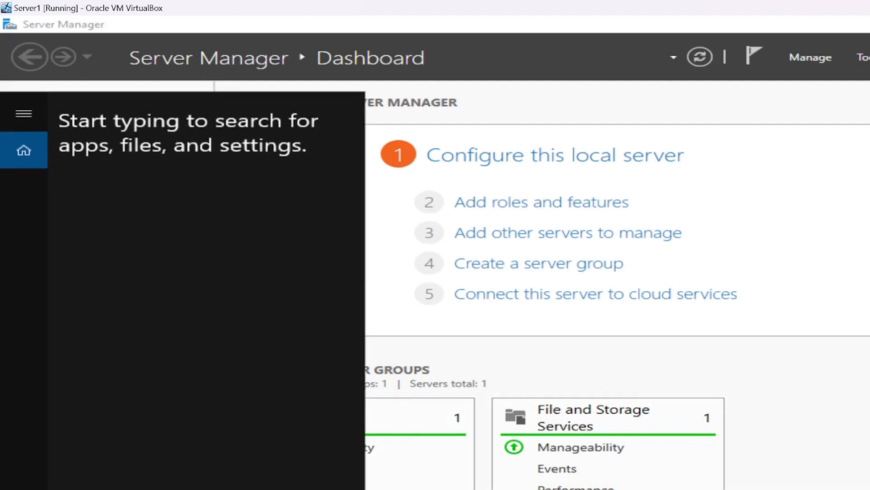
{"action": "type", "text": "ncpa.cpl"}
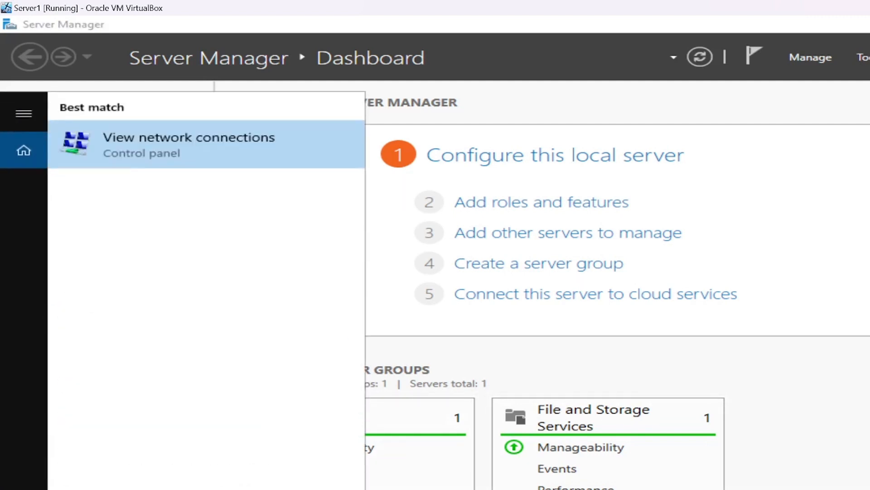
{"action": "key", "text": "Return"}
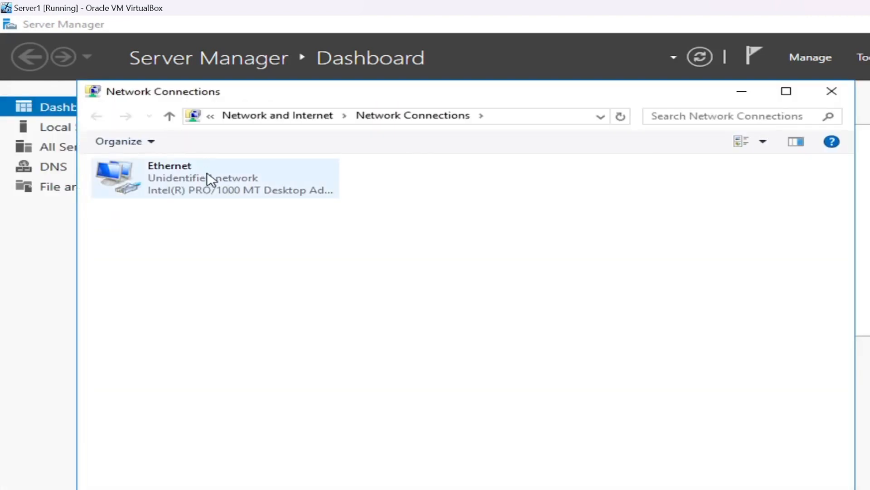
{"action": "double_click", "coordinate": [210, 179]}
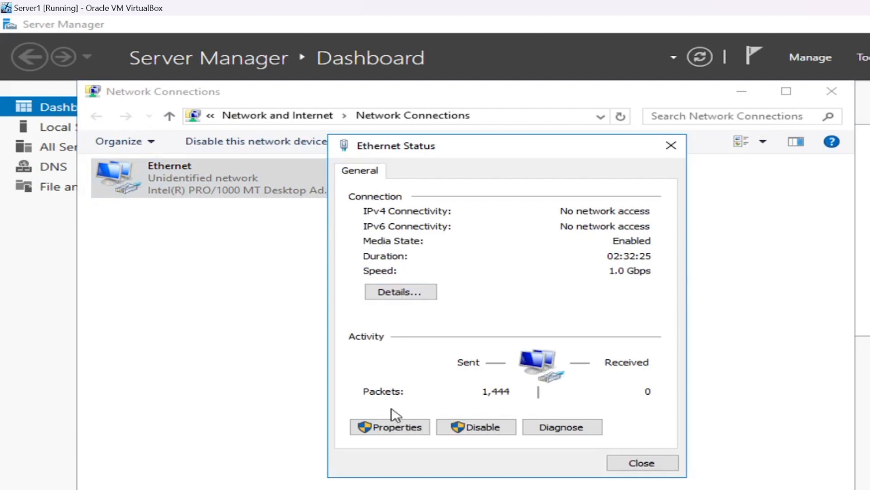
{"action": "left_click", "coordinate": [397, 436]}
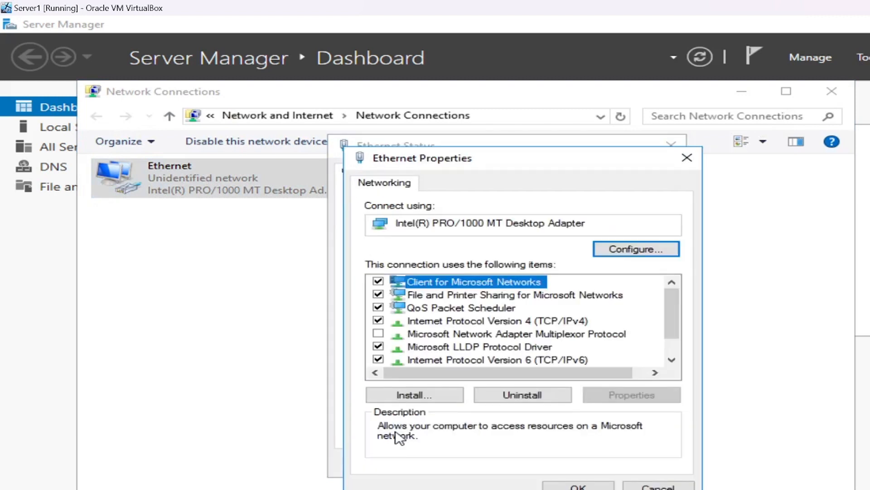
{"action": "double_click", "coordinate": [573, 321]}
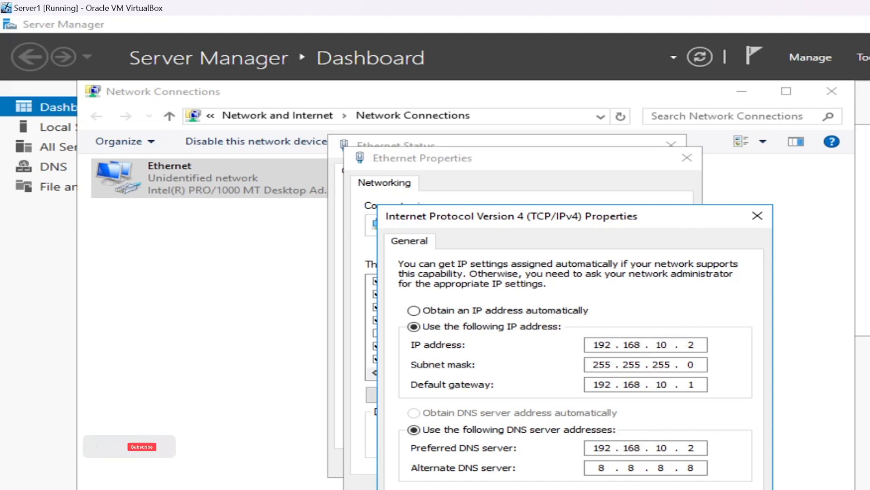
{"action": "key", "text": "Return"}
{"action": "key", "text": "Return"}
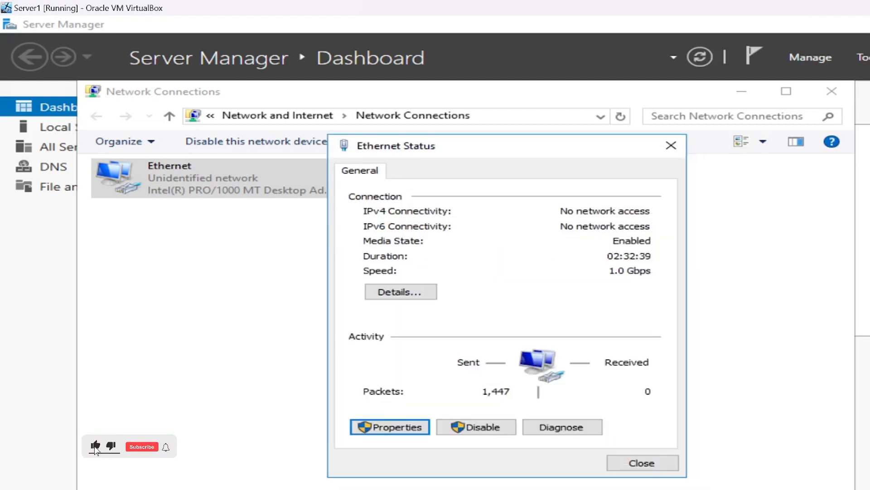
{"action": "left_click", "coordinate": [658, 461]}
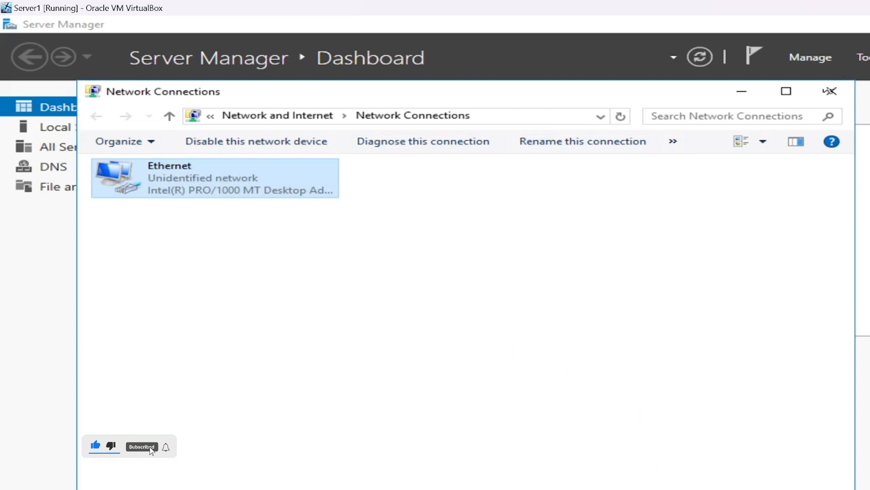
{"action": "left_click", "coordinate": [834, 90]}
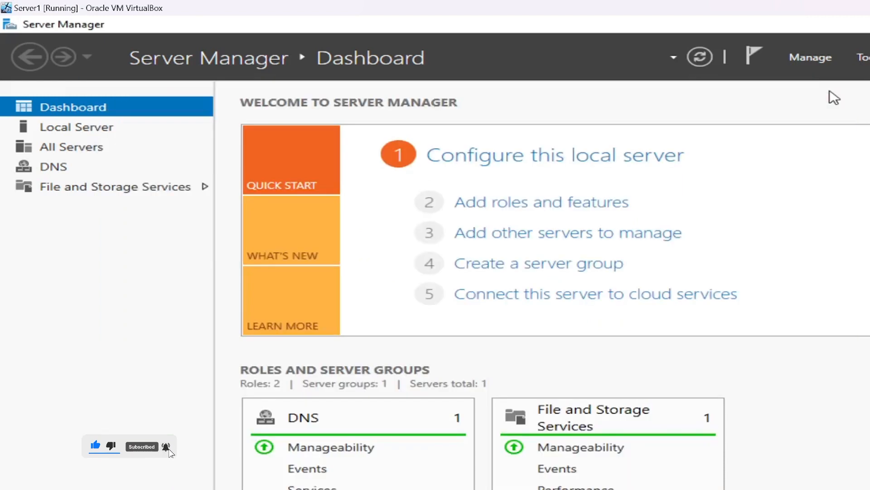
Step: Start adding roles and features with a role-based installation on the local server from the server pool
{"action": "left_click", "coordinate": [811, 59]}
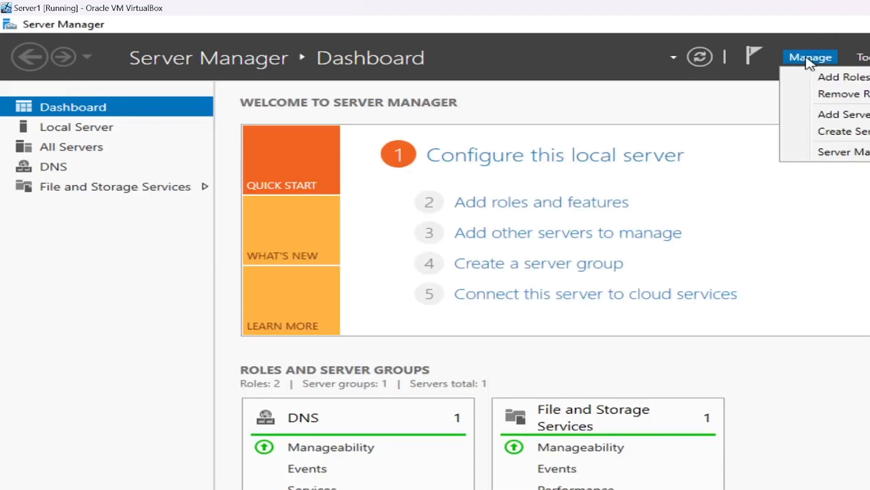
{"action": "left_click", "coordinate": [865, 77]}
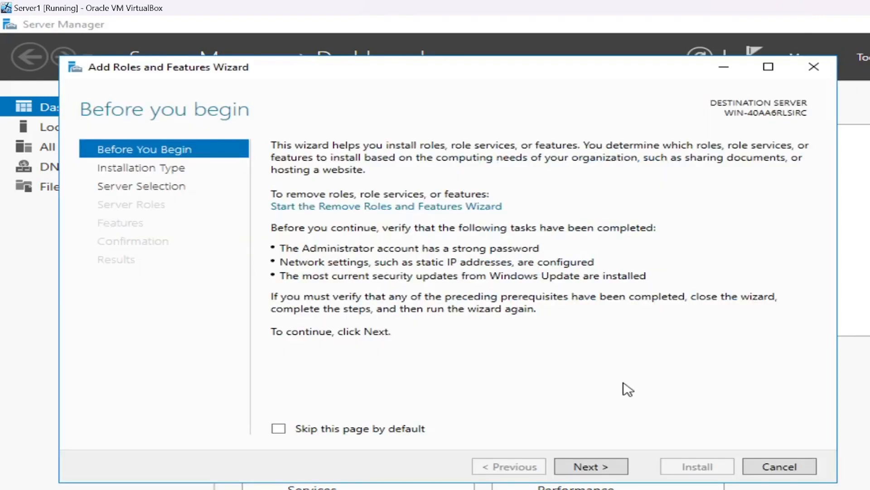
{"action": "left_click", "coordinate": [595, 467]}
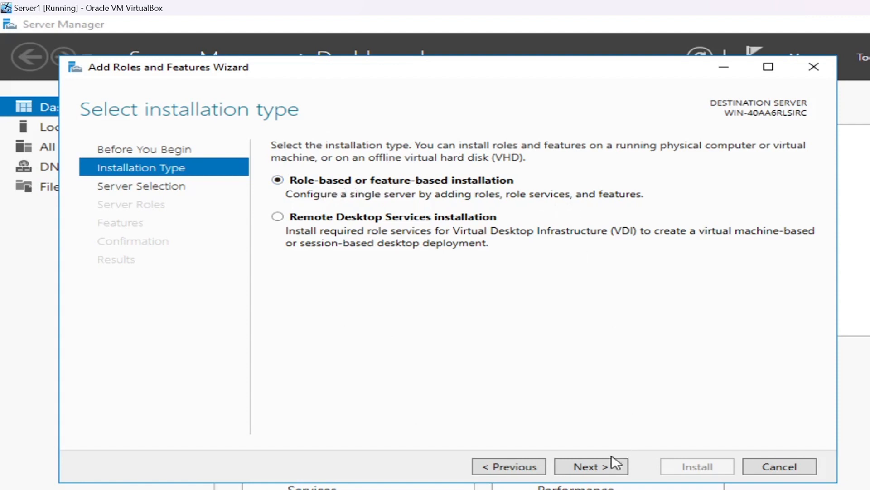
{"action": "left_click", "coordinate": [601, 468]}
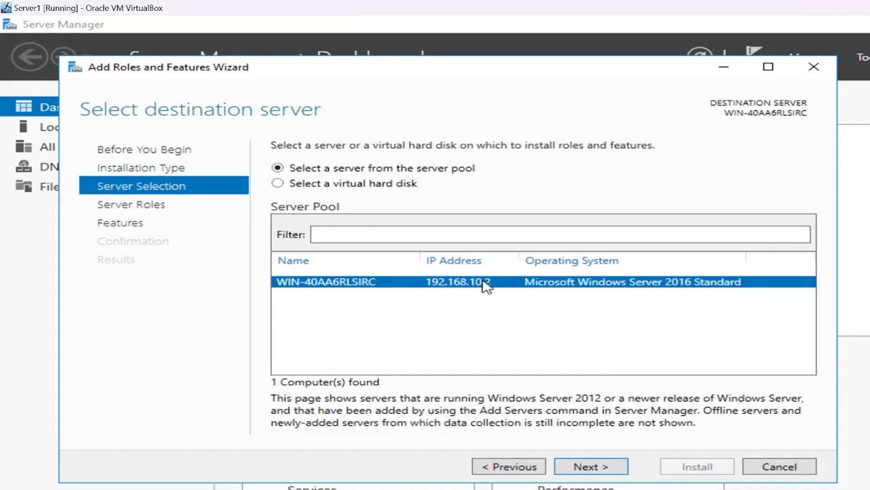
{"action": "left_click", "coordinate": [607, 470]}
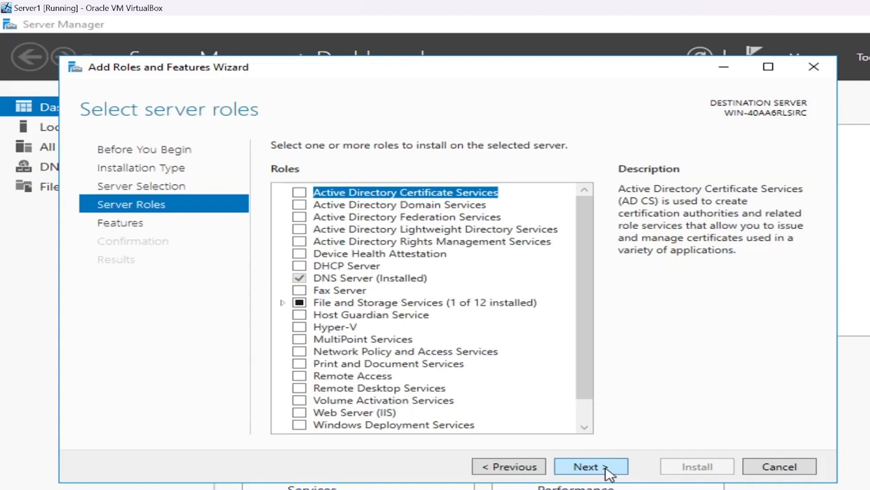
Step: Install the Active Directory Domain Services role with its required features and management tools, keeping the default feature selection
{"action": "left_click", "coordinate": [300, 205]}
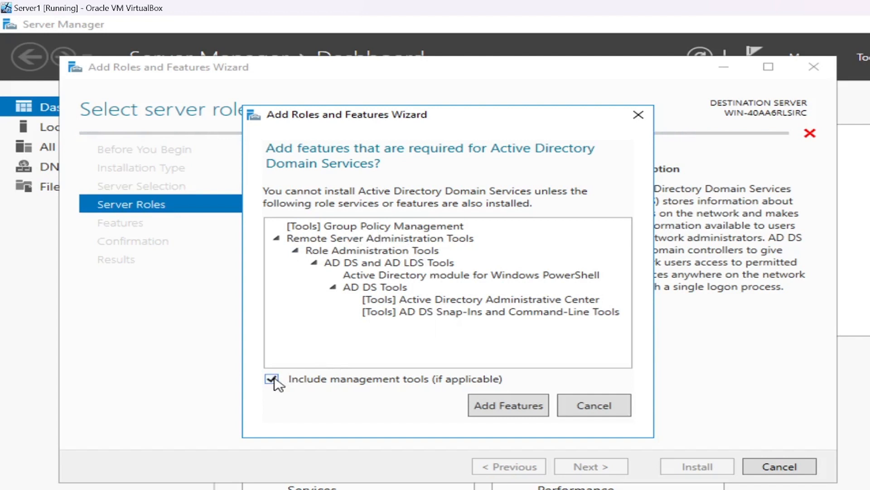
{"action": "left_click", "coordinate": [516, 416]}
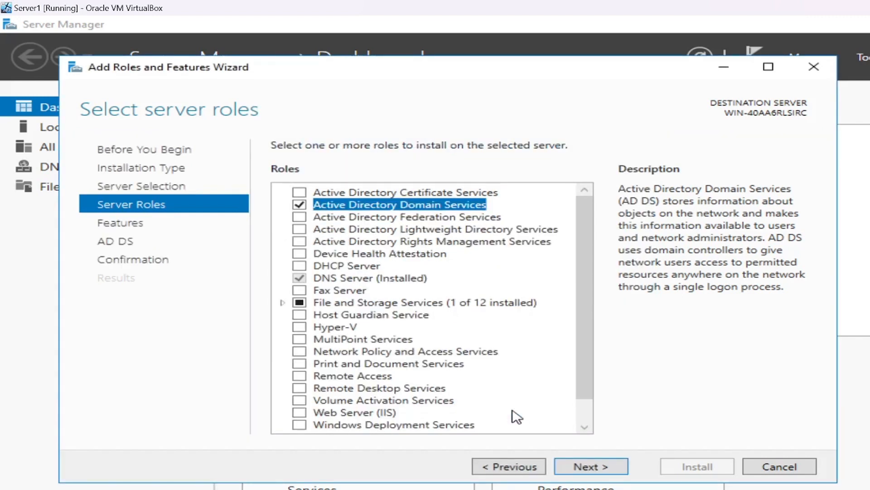
{"action": "left_click", "coordinate": [617, 469]}
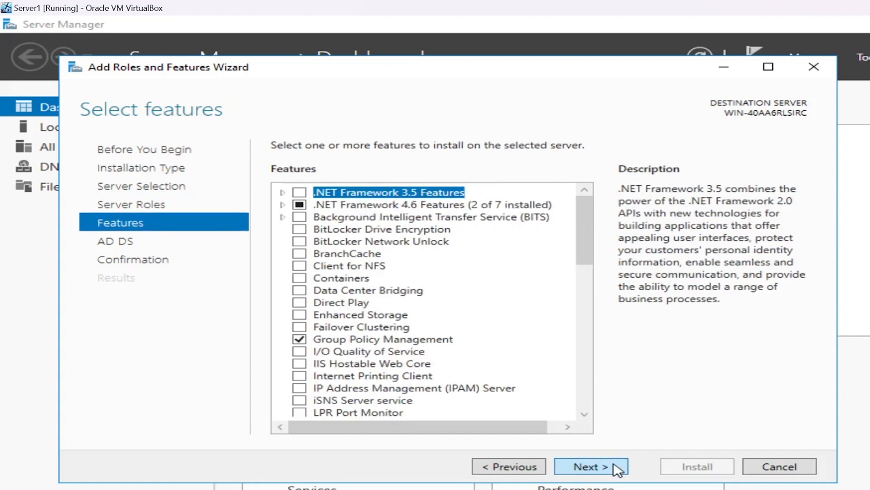
{"action": "left_click", "coordinate": [618, 469]}
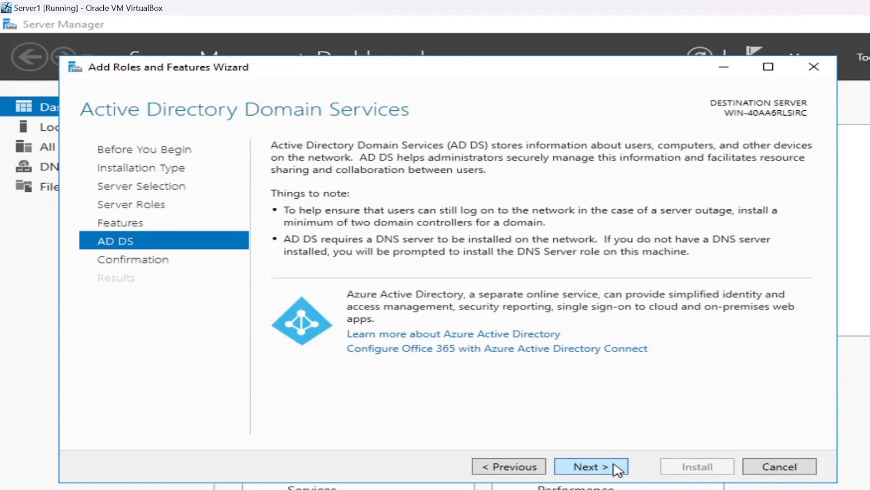
{"action": "left_click", "coordinate": [617, 469]}
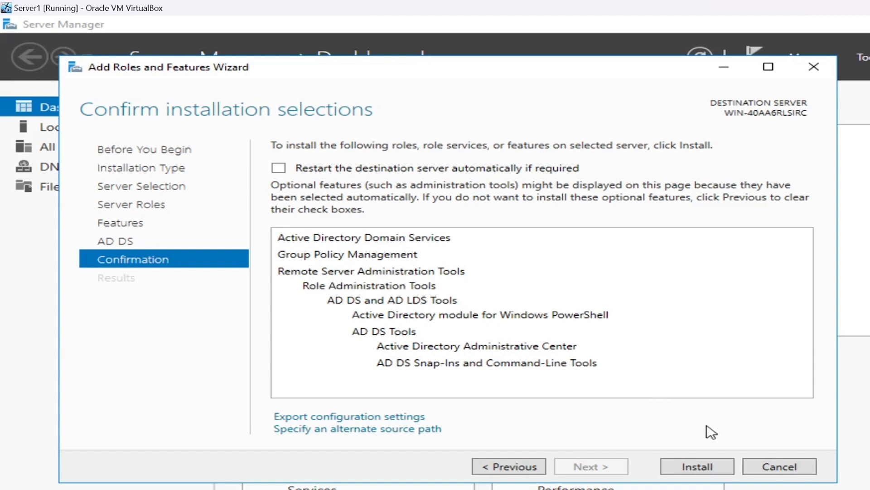
{"action": "left_click", "coordinate": [705, 467]}
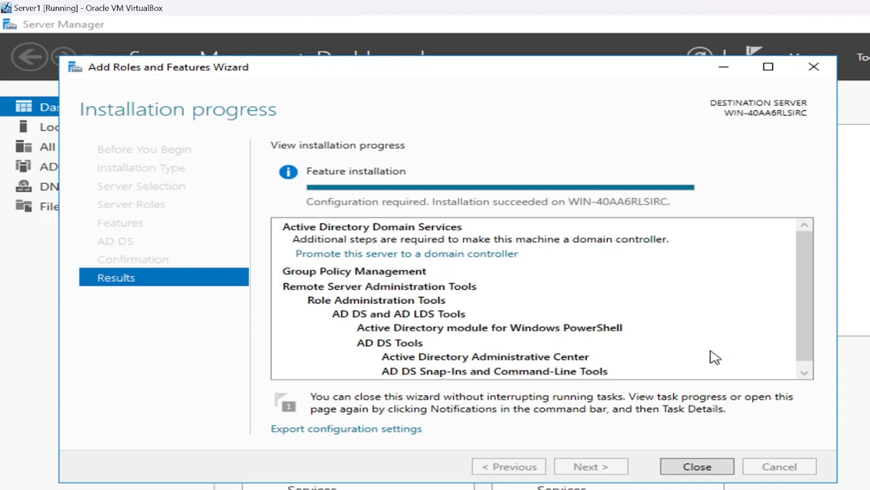
Step: Start promoting the server to a domain controller by adding a new forest with root domain name student.local
{"action": "left_click", "coordinate": [425, 256]}
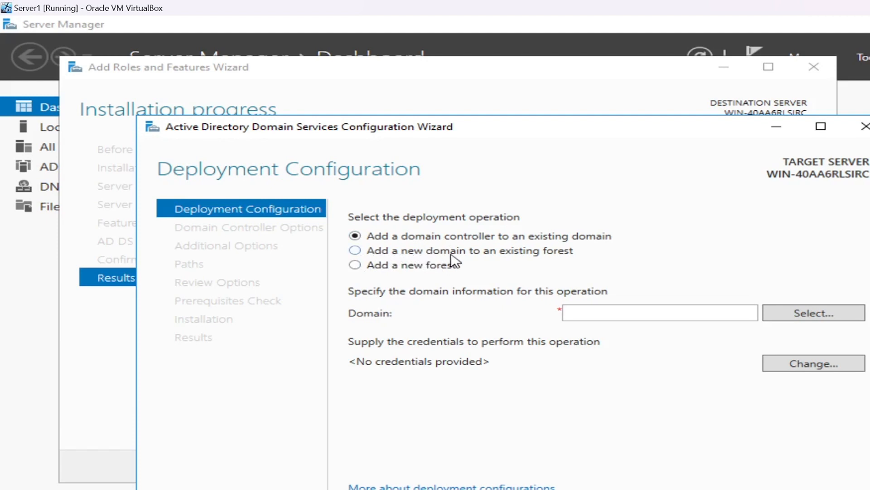
{"action": "left_click", "coordinate": [355, 265]}
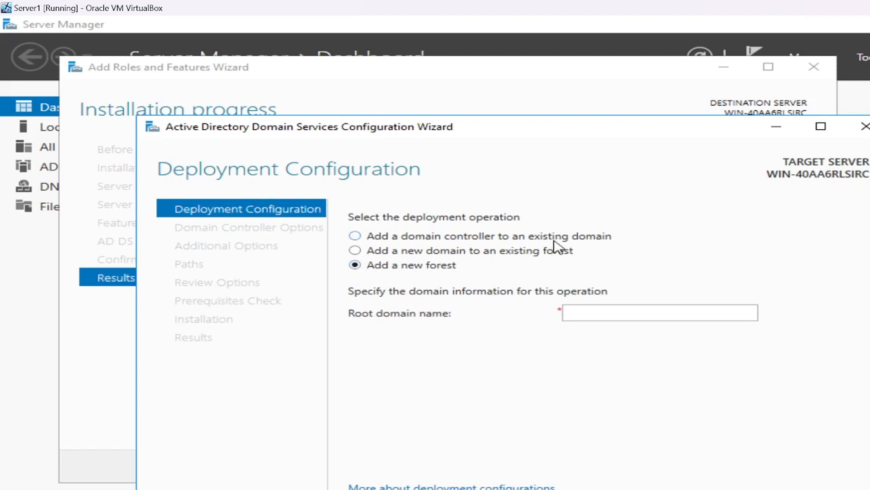
{"action": "left_click", "coordinate": [605, 319]}
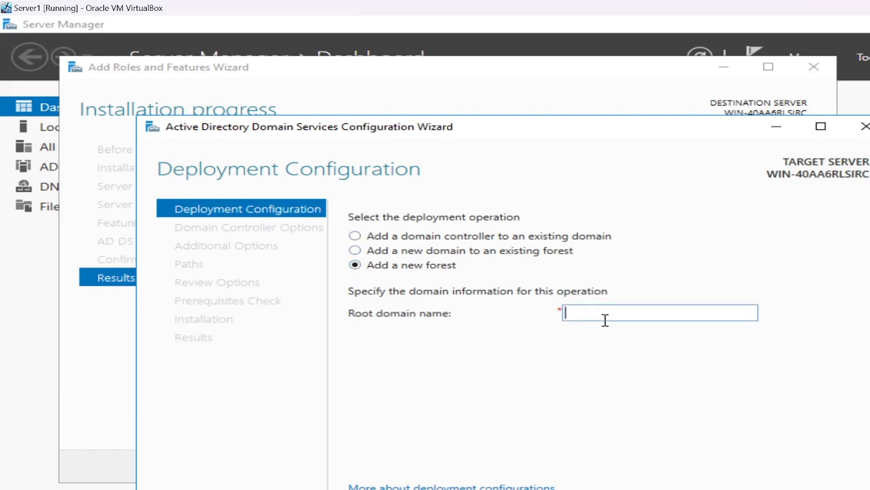
{"action": "type", "text": "stu"}
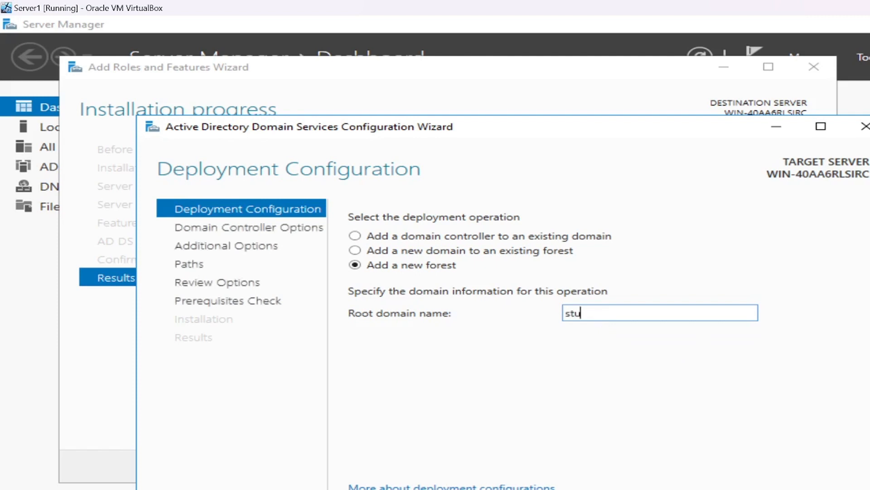
{"action": "type", "text": "dent.log"}
{"action": "key", "text": "BackSpace"}
{"action": "type", "text": "cal"}
{"action": "key", "text": "Return"}
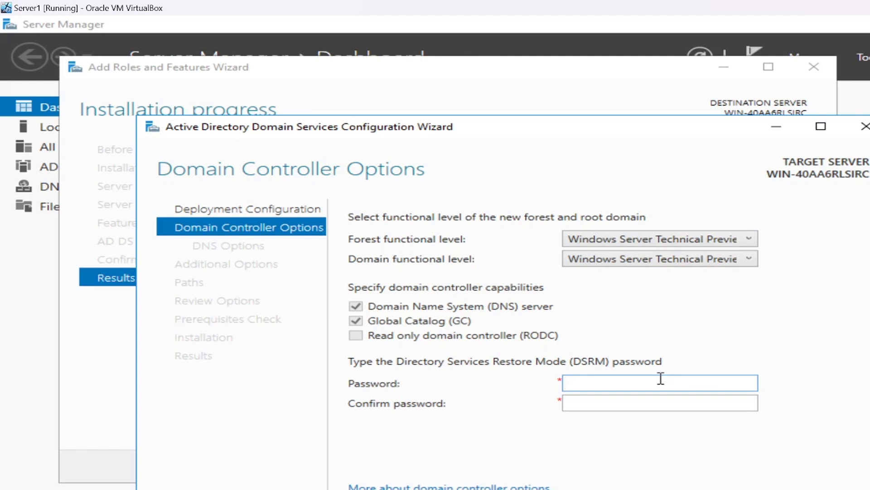
Step: Enter and confirm the Directory Services Restore Mode password, keeping the default functional levels and domain controller capabilities
{"action": "type", "text": "P@"}
{"action": "type", "text": "***"}
{"action": "key", "text": "BackSpace"}
{"action": "key", "text": "BackSpace"}
{"action": "key", "text": "BackSpace"}
{"action": "key", "text": "BackSpace"}
{"action": "type", "text": "******"}
{"action": "key", "text": "BackSpace"}
{"action": "key", "text": "BackSpace"}
{"action": "key", "text": "BackSpace"}
{"action": "key", "text": "BackSpace"}
{"action": "type", "text": "*********"}
{"action": "key", "text": "Tab"}
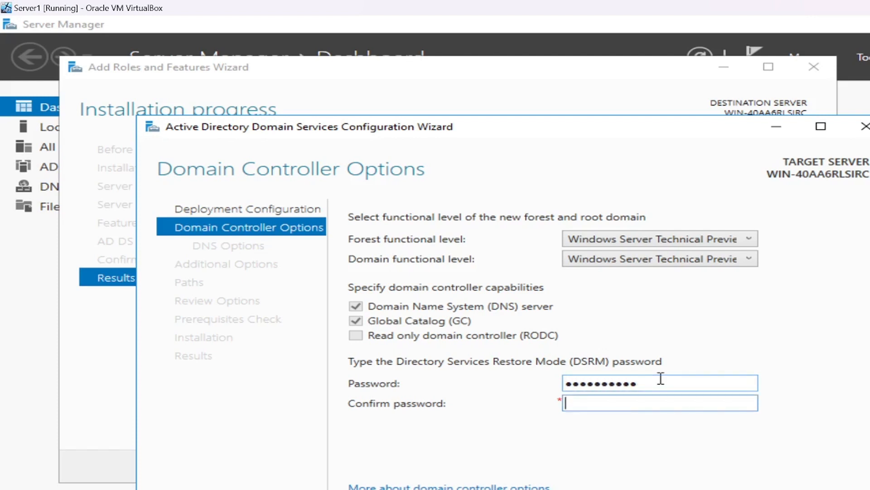
{"action": "type", "text": "********"}
{"action": "key", "text": "Return"}
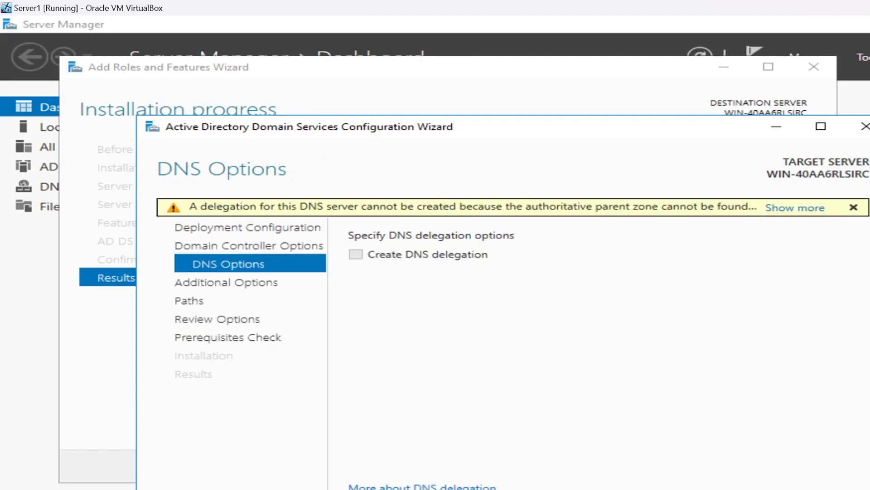
Step: Accept the default DNS options, the NetBIOS domain name STUDENT, and the default NTDS and SYSVOL folder paths
{"action": "key", "text": "Return"}
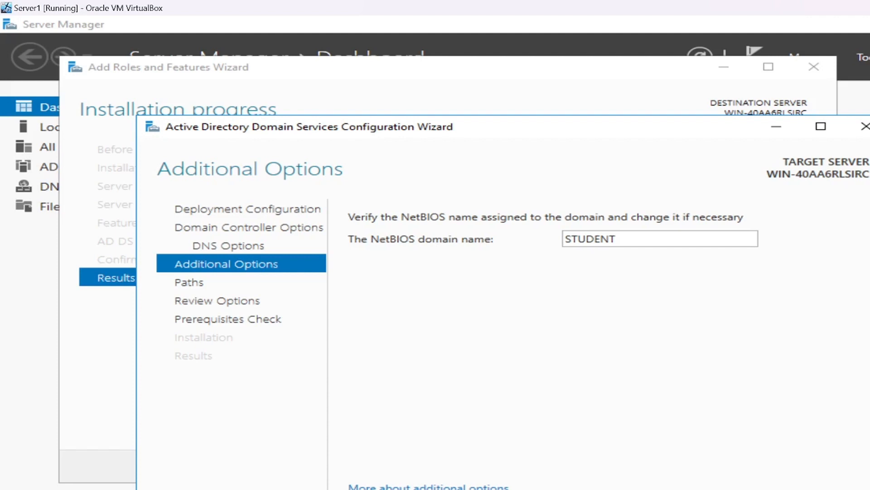
{"action": "key", "text": "Return"}
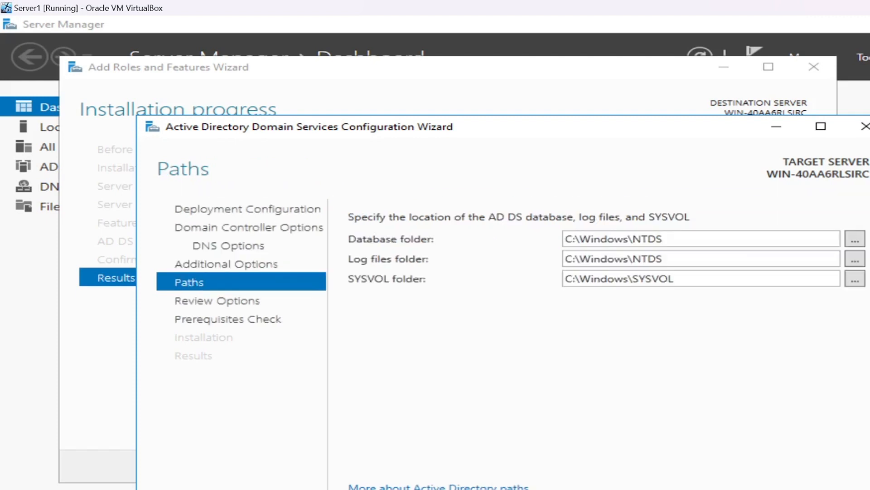
{"action": "key", "text": "Return"}
Step: Review the selections, run the prerequisites check, and install the domain controller configuration, letting the server restart
{"action": "left_click_drag", "start_coordinate": [859, 284], "coordinate": [859, 368]}
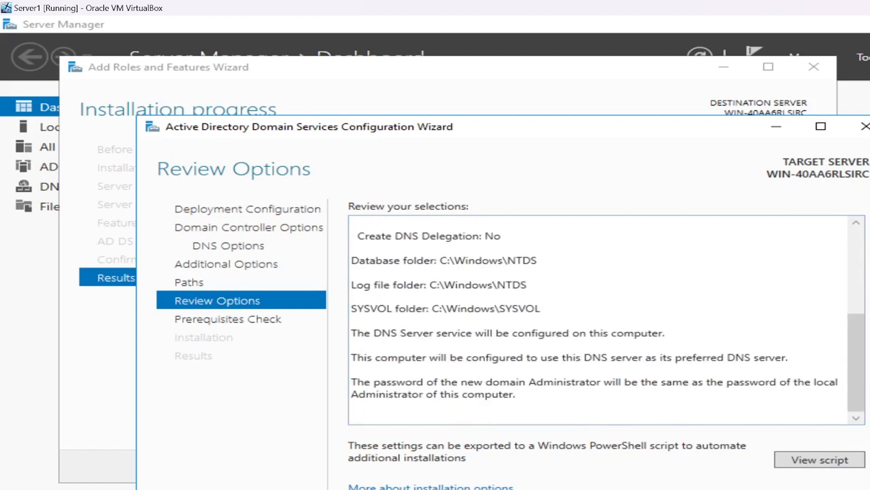
{"action": "key", "text": "Return"}
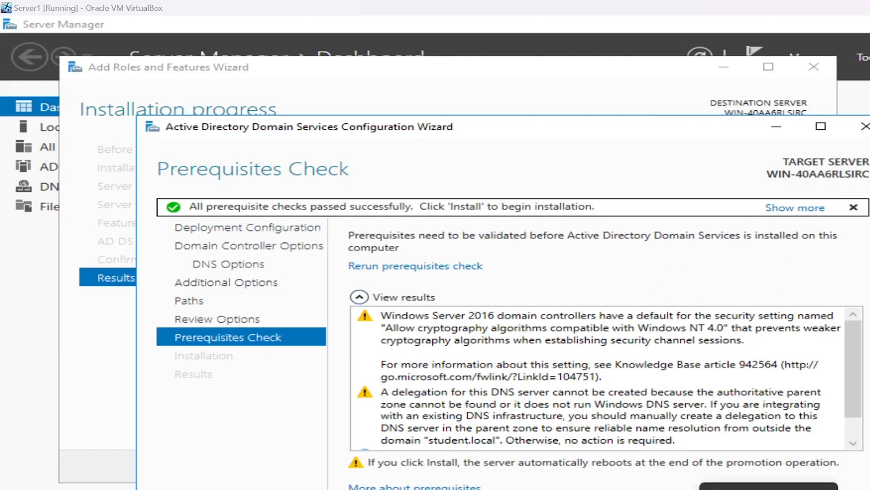
{"action": "left_click", "coordinate": [770, 488]}
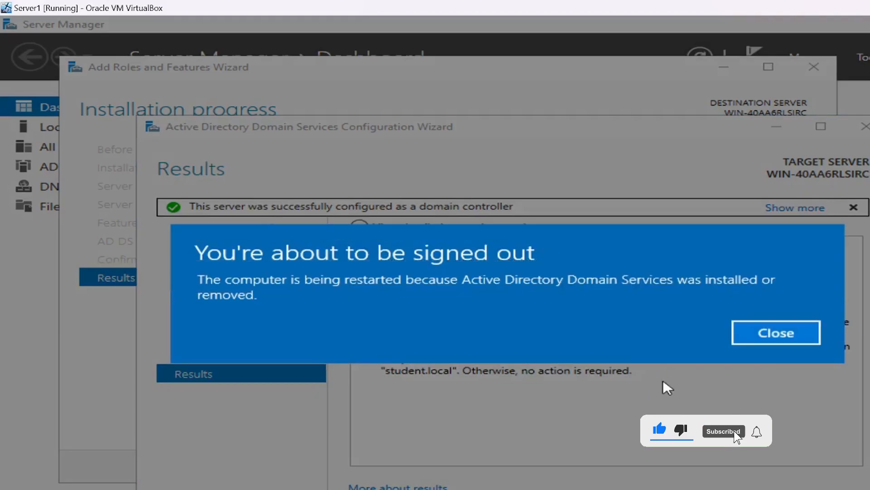
{"action": "left_click", "coordinate": [771, 336]}
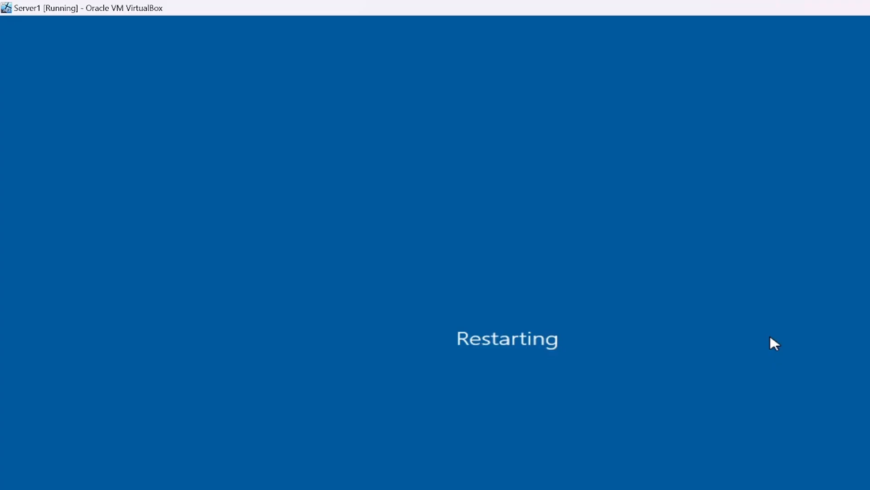